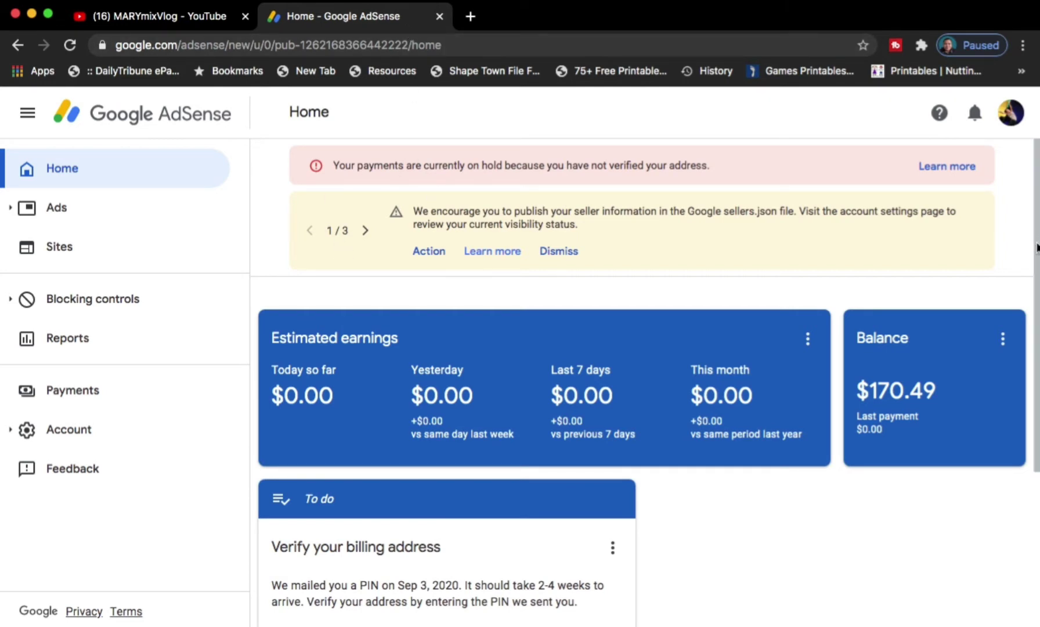
# - Scroll to the To do card and open the billing-address PIN entry form via Verify
pyautogui.moveTo(1035, 255); pyautogui.dragTo(1033, 383)
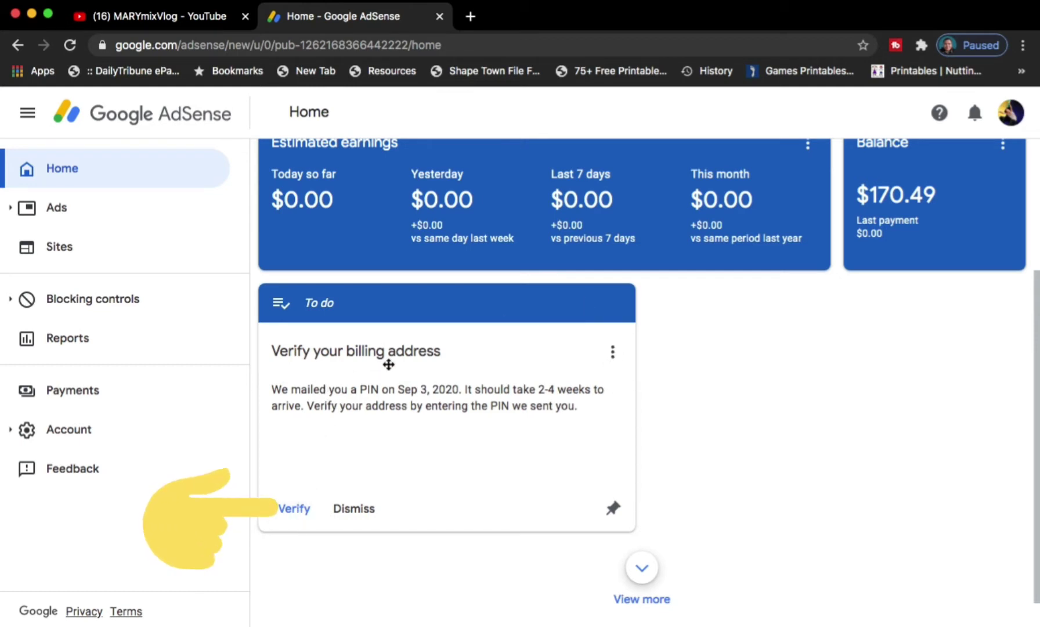
pyautogui.click(290, 511)
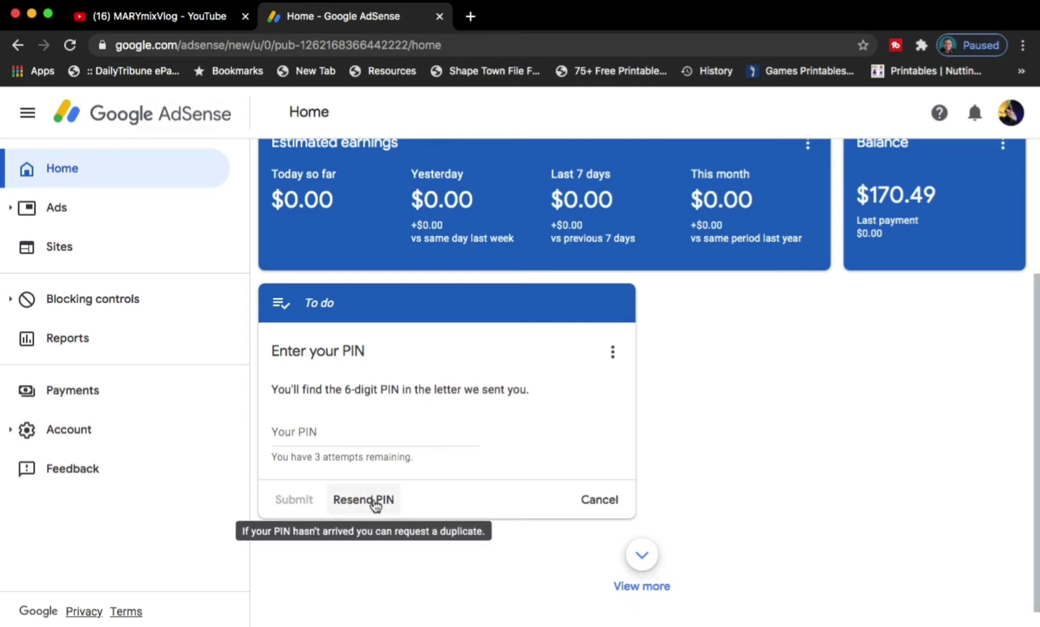
# - Request and confirm a duplicate PIN, dismiss the notice, then cancel the PIN entry card
pyautogui.click(375, 503)
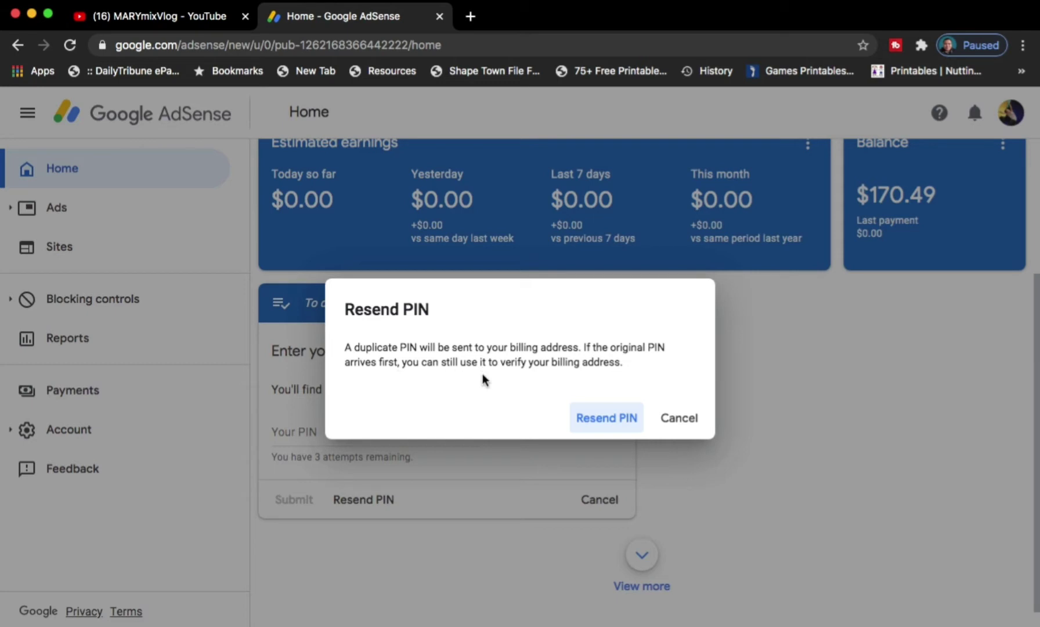
pyautogui.click(603, 424)
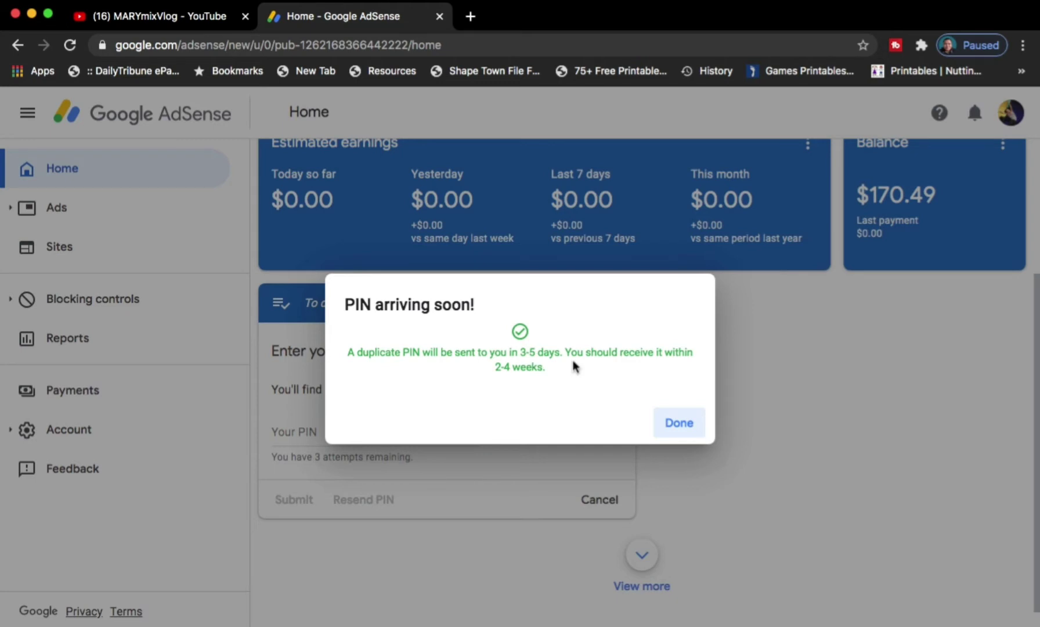
pyautogui.press('Escape')
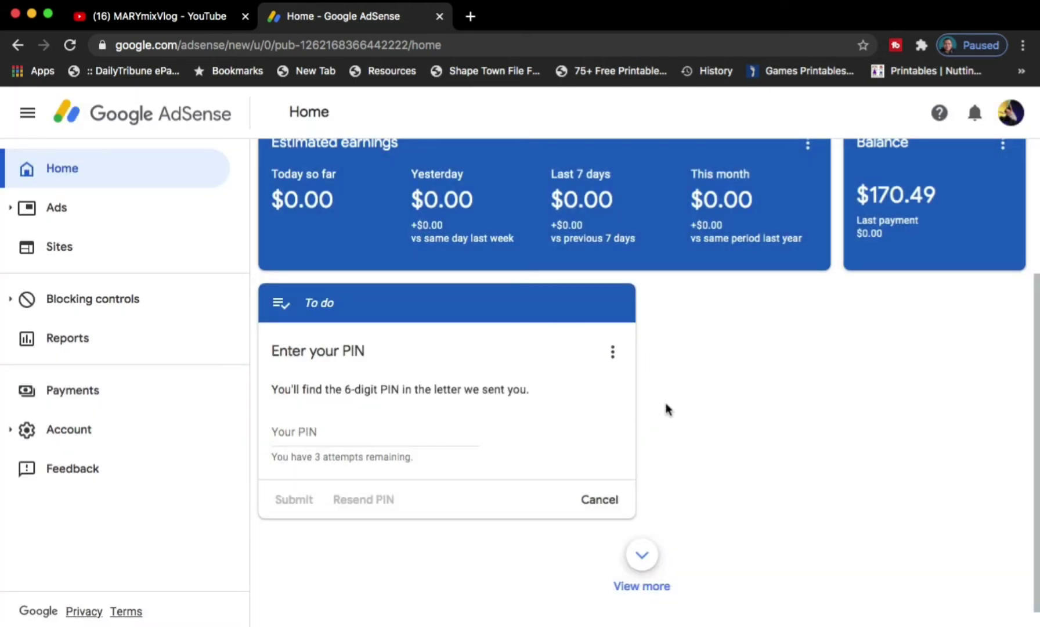
pyautogui.moveTo(1037, 338); pyautogui.dragTo(1033, 403)
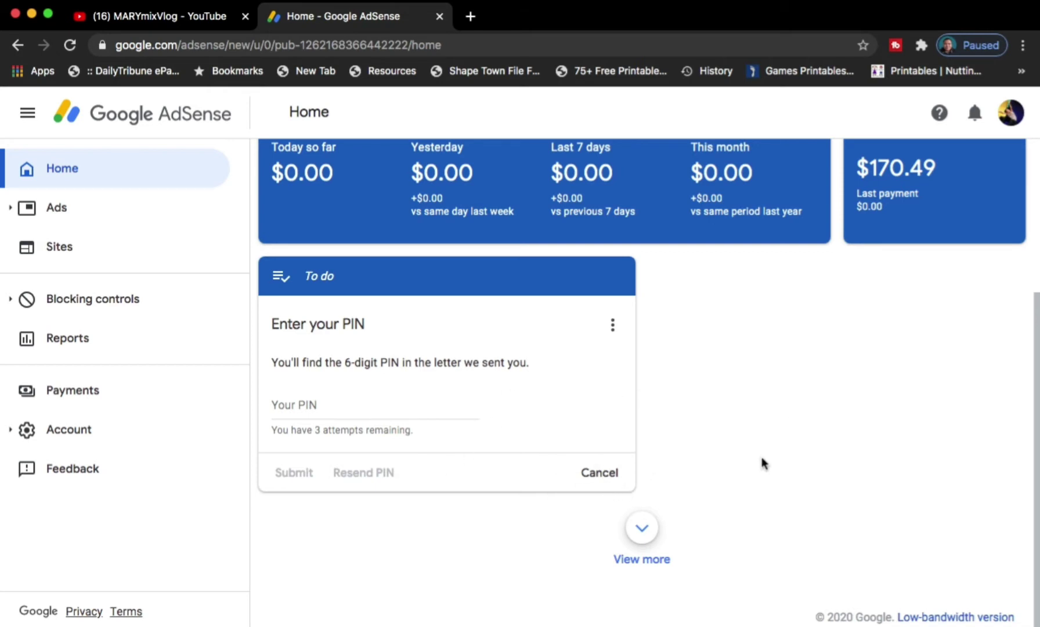
pyautogui.click(607, 477)
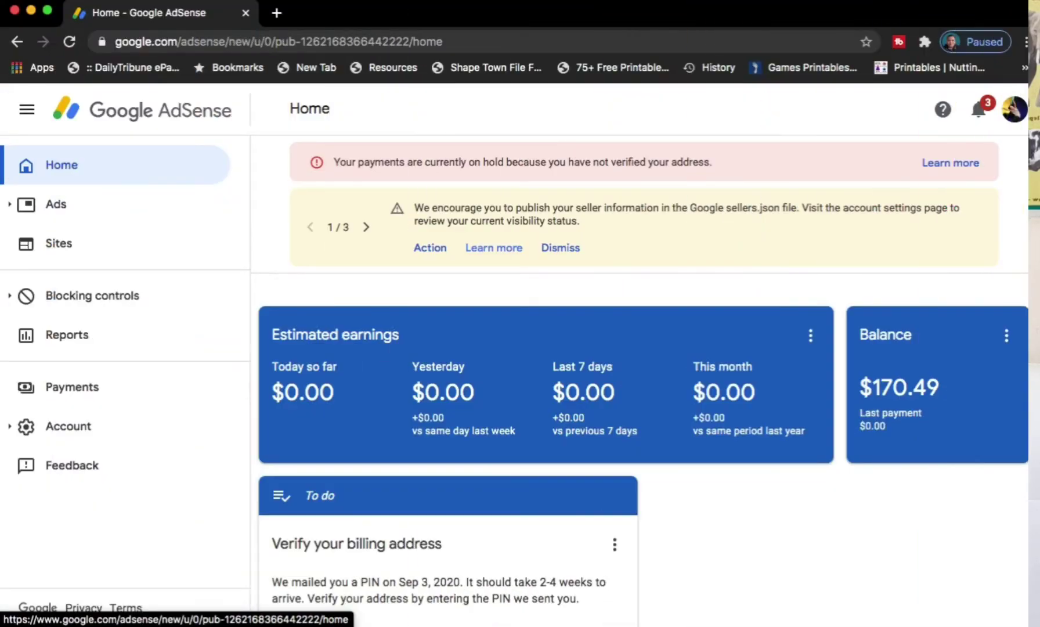
# - From Payments, scroll to 'How you get paid' and choose ADD PAYMENT METHOD
pyautogui.click(69, 384)
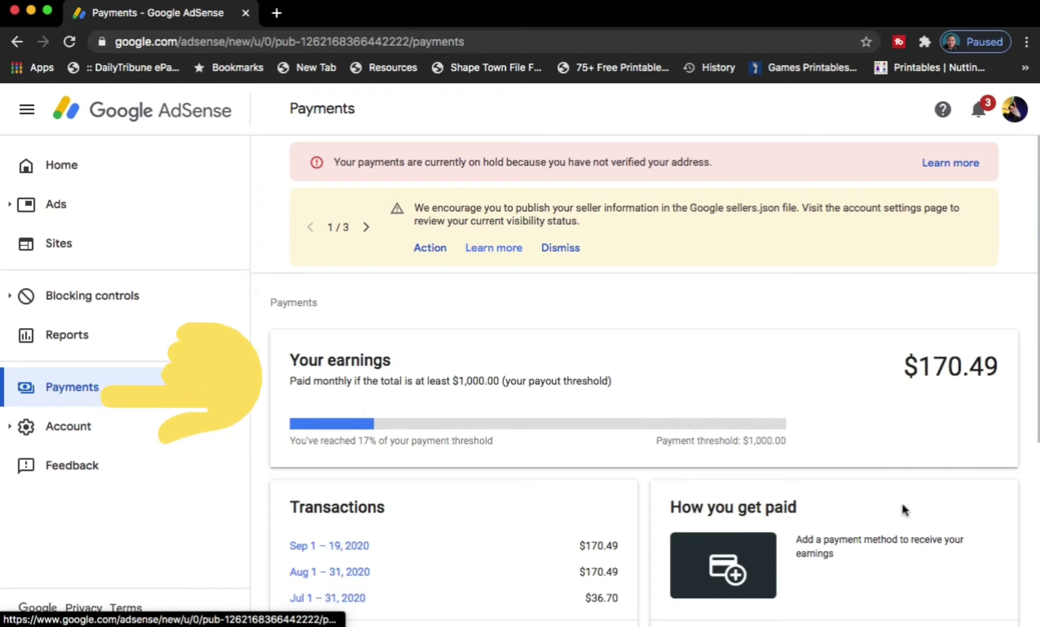
pyautogui.moveTo(1035, 293); pyautogui.dragTo(1032, 376)
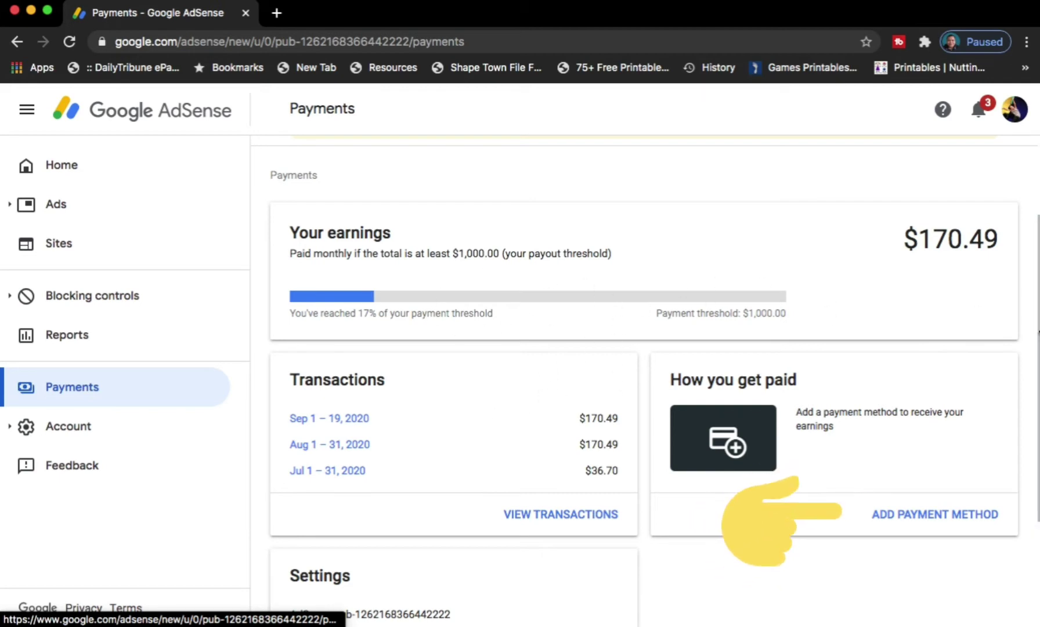
pyautogui.scroll(3, 1031, 348)
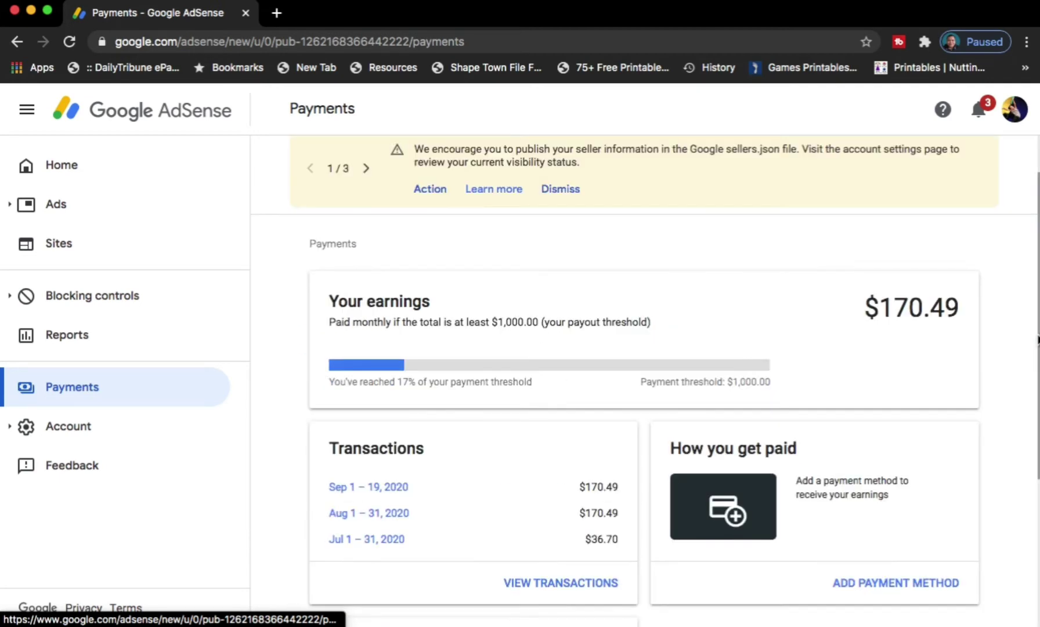
pyautogui.scroll(-3, 1035, 339)
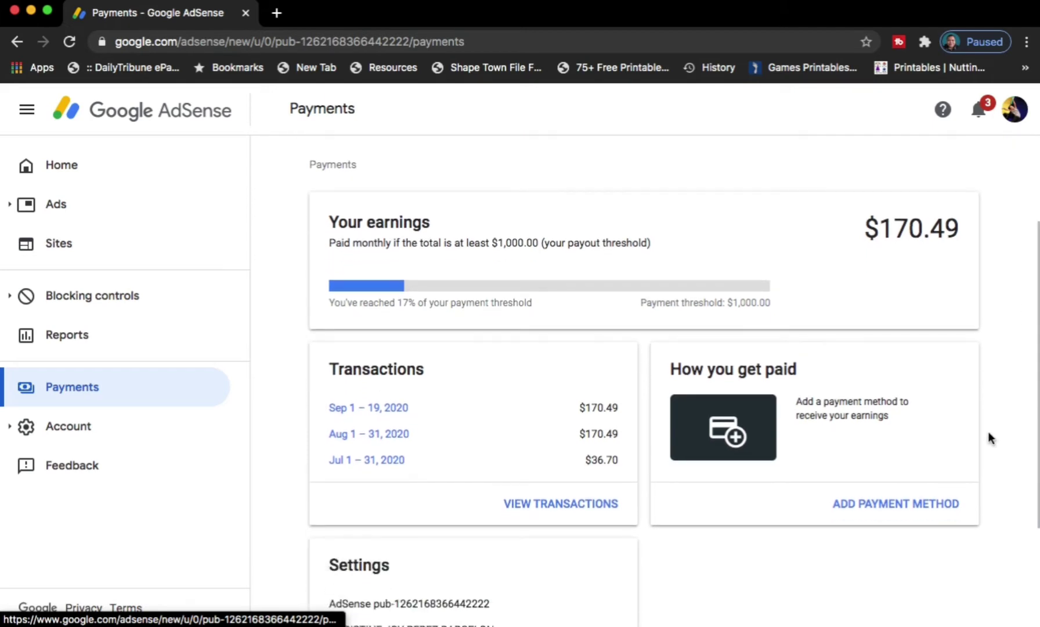
pyautogui.click(898, 505)
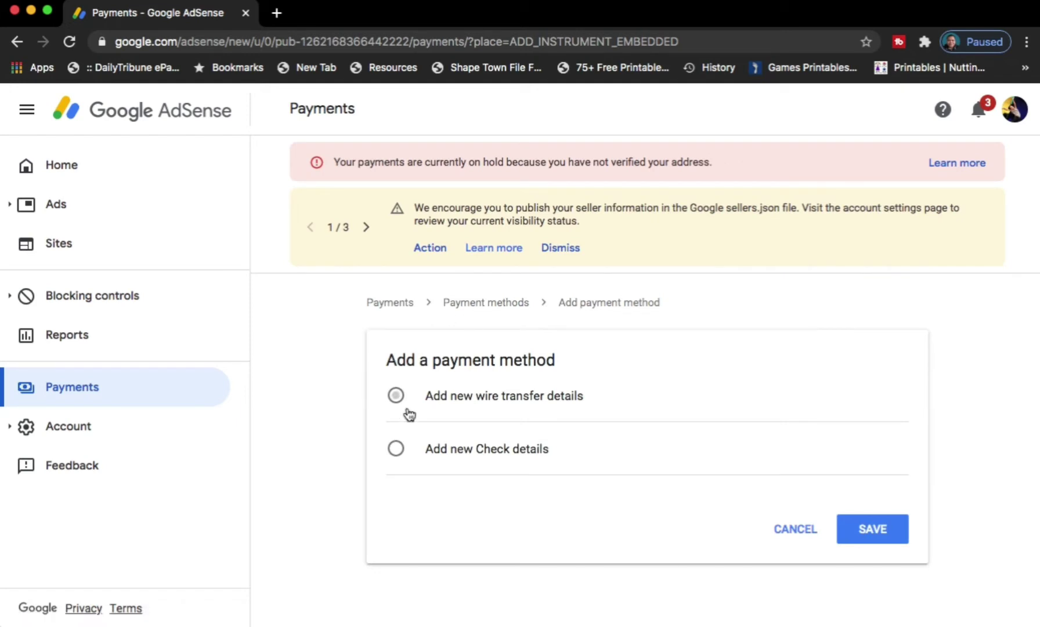
# - Choose new wire transfer details and enter the account holder's full name as Name on bank account
pyautogui.click(397, 397)
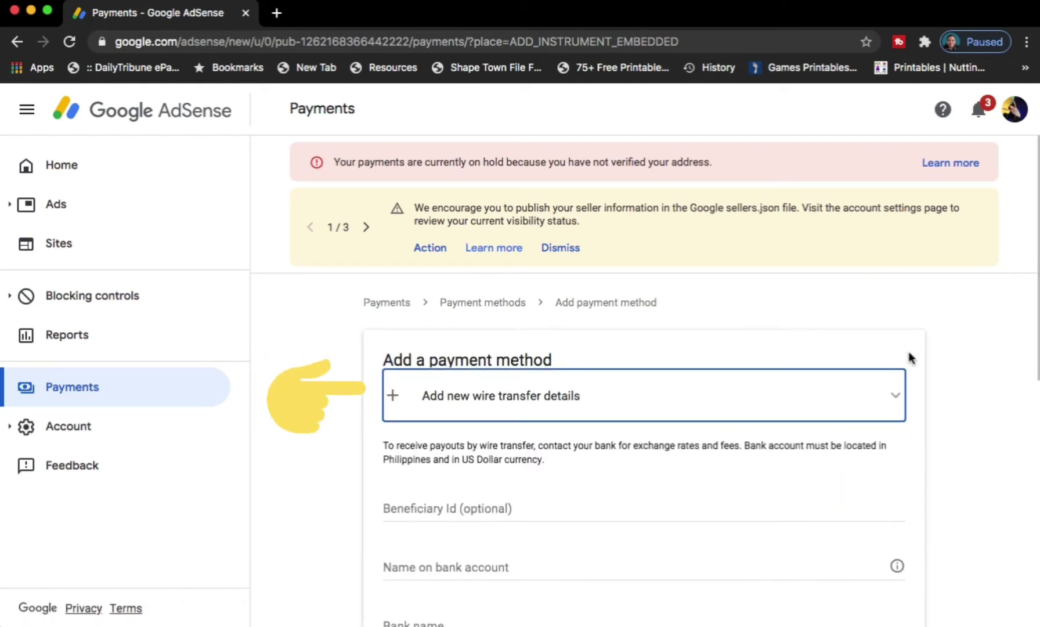
pyautogui.moveTo(1038, 283); pyautogui.dragTo(1028, 411)
pyautogui.click(532, 317)
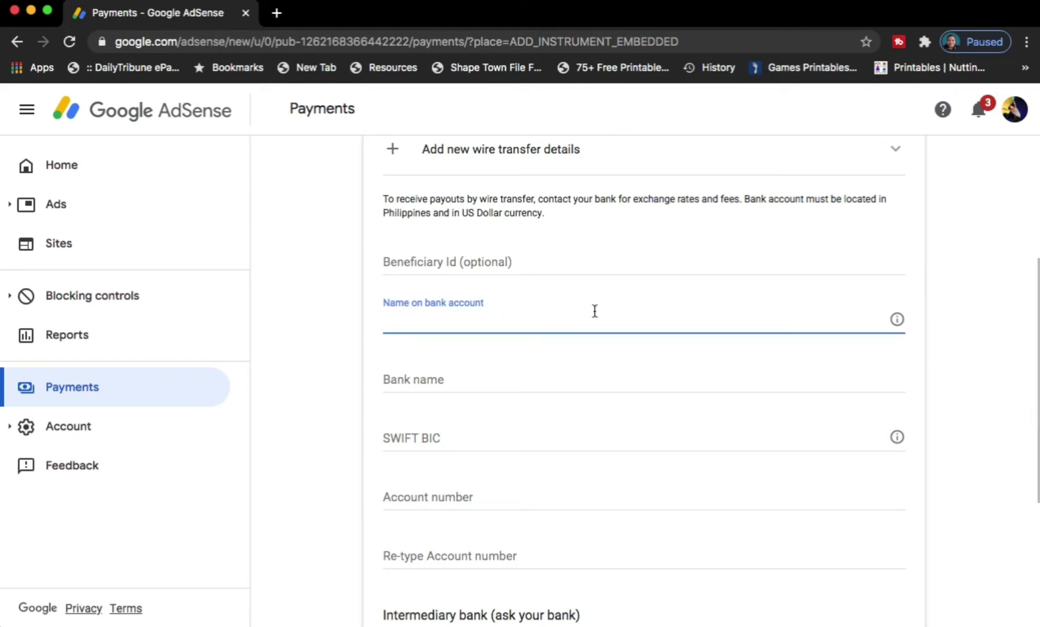
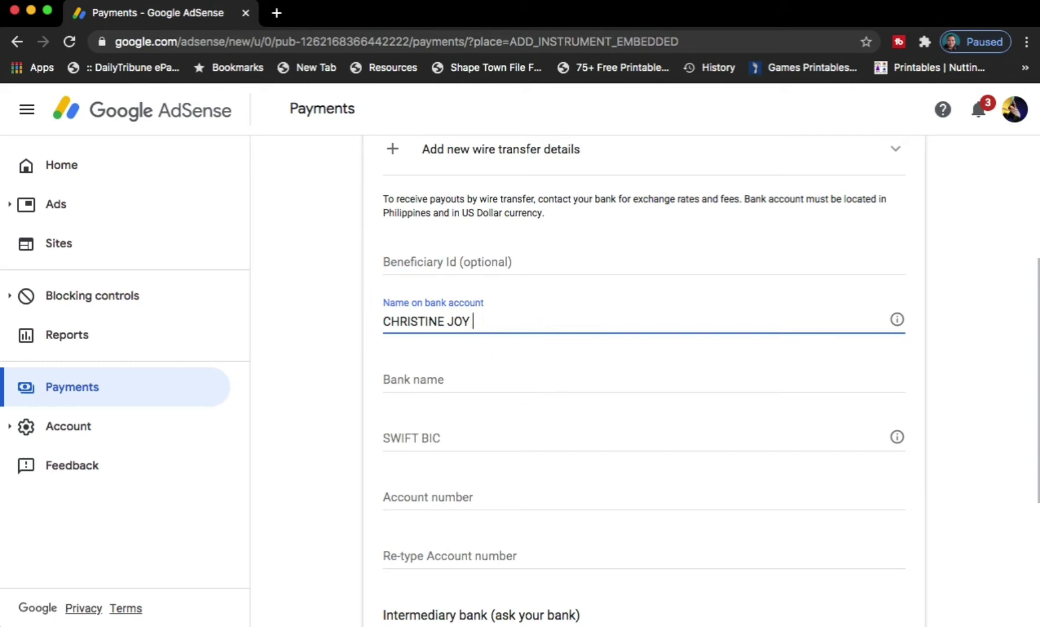
# - Enter 'Philippine National Bank' as the bank name, then open a new browser tab
pyautogui.click(506, 378)
pyautogui.write('PNB')
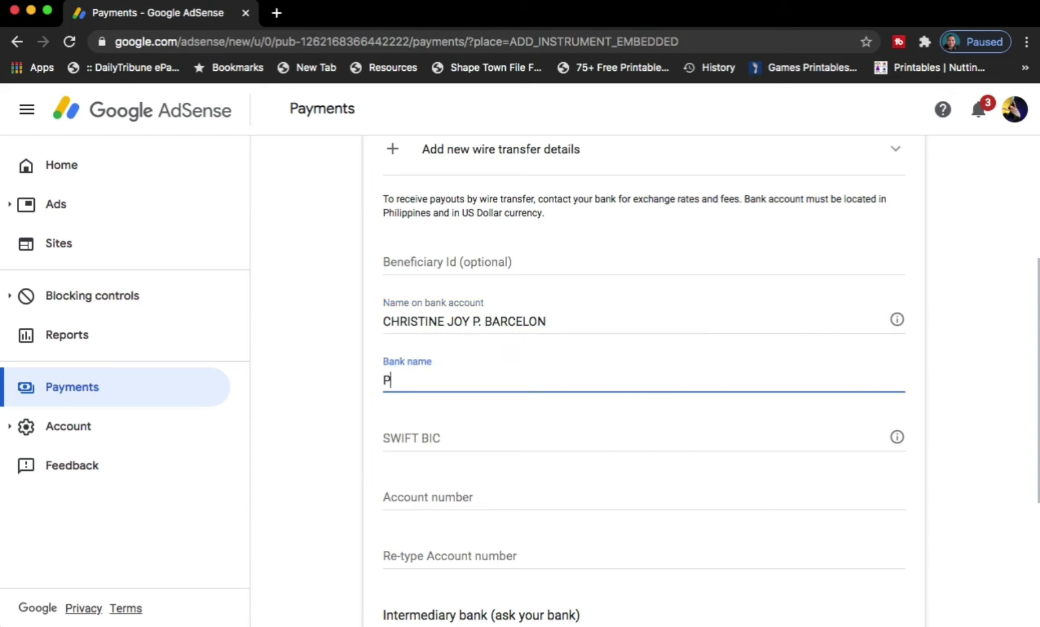
pyautogui.press('BackSpace')
pyautogui.press('BackSpace')
pyautogui.write('HH')
pyautogui.press('BackSpace')
pyautogui.press('BackSpace')
pyautogui.write('H')
pyautogui.press('BackSpace')
pyautogui.write('hilippinw')
pyautogui.press('BackSpace')
pyautogui.write('e Natio')
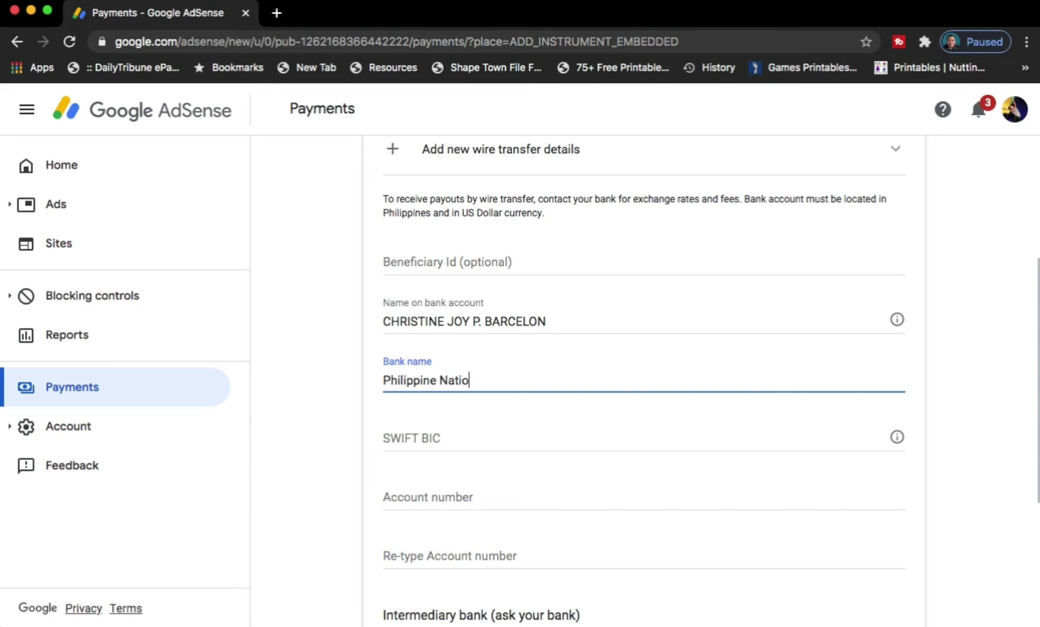
pyautogui.write('nal Back')
pyautogui.press('BackSpace')
pyautogui.press('BackSpace')
pyautogui.write('nk')
pyautogui.click(551, 430)
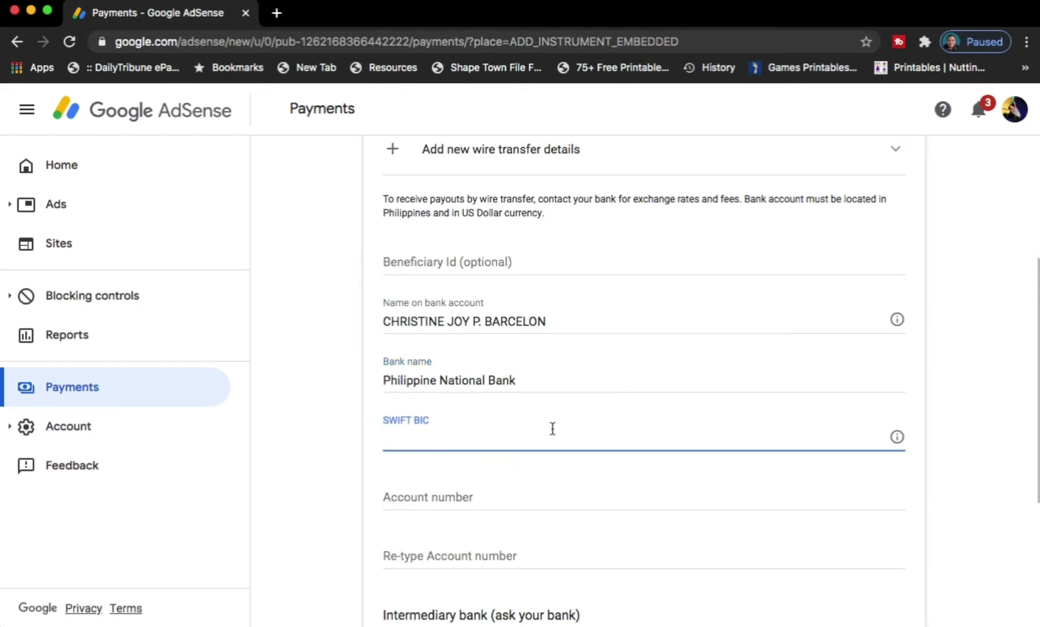
pyautogui.click(278, 13)
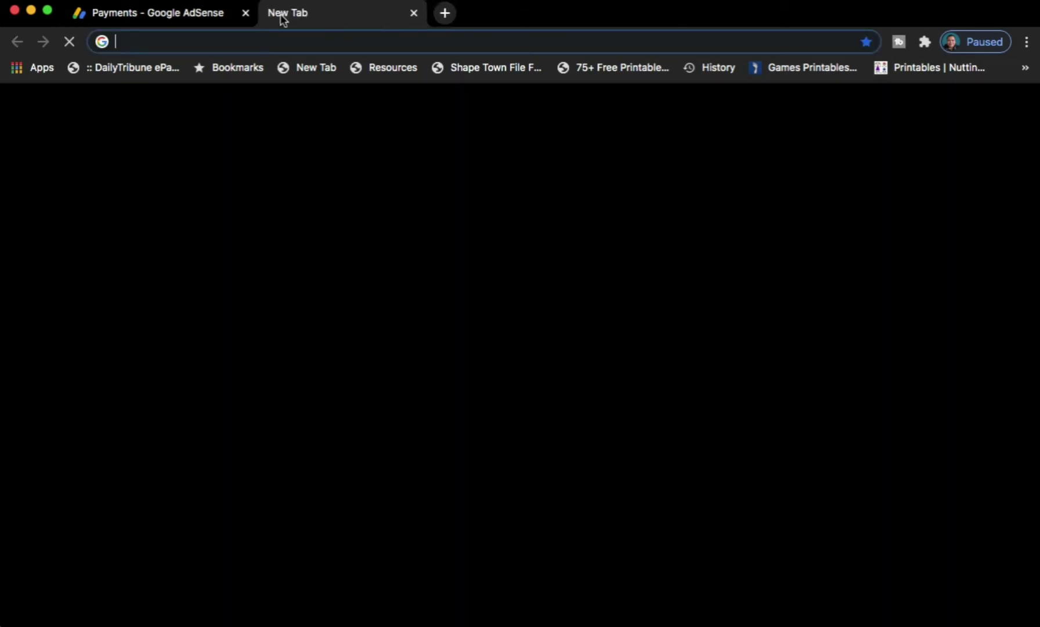
# - Google 'philippine national bank swift' to find PNBMPHMMXXX, then return to the AdSense tab
pyautogui.click(317, 44)
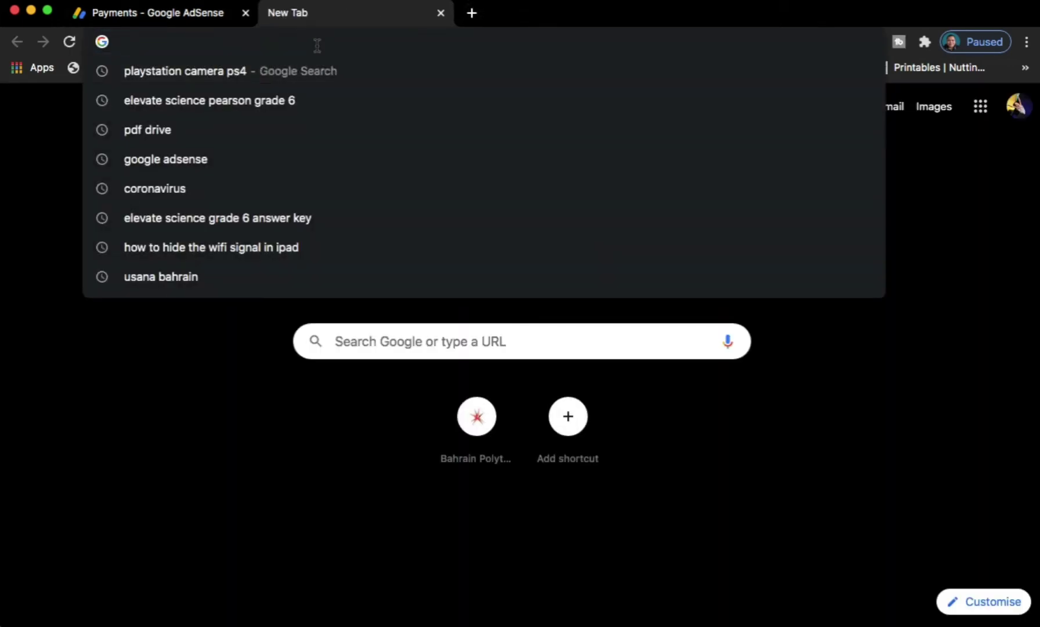
pyautogui.write('phi')
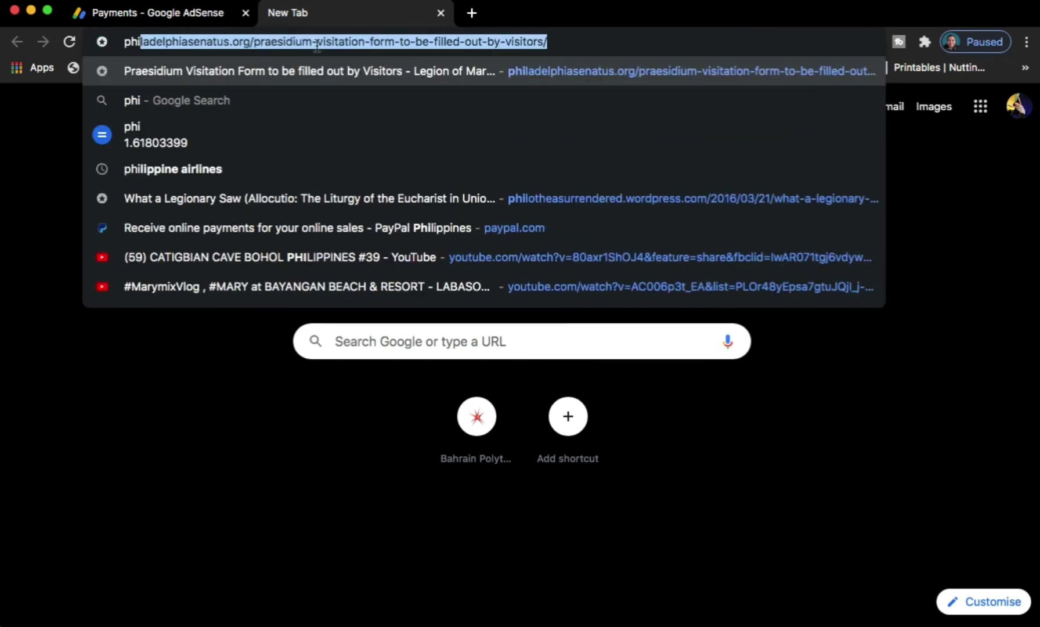
pyautogui.write('lippi')
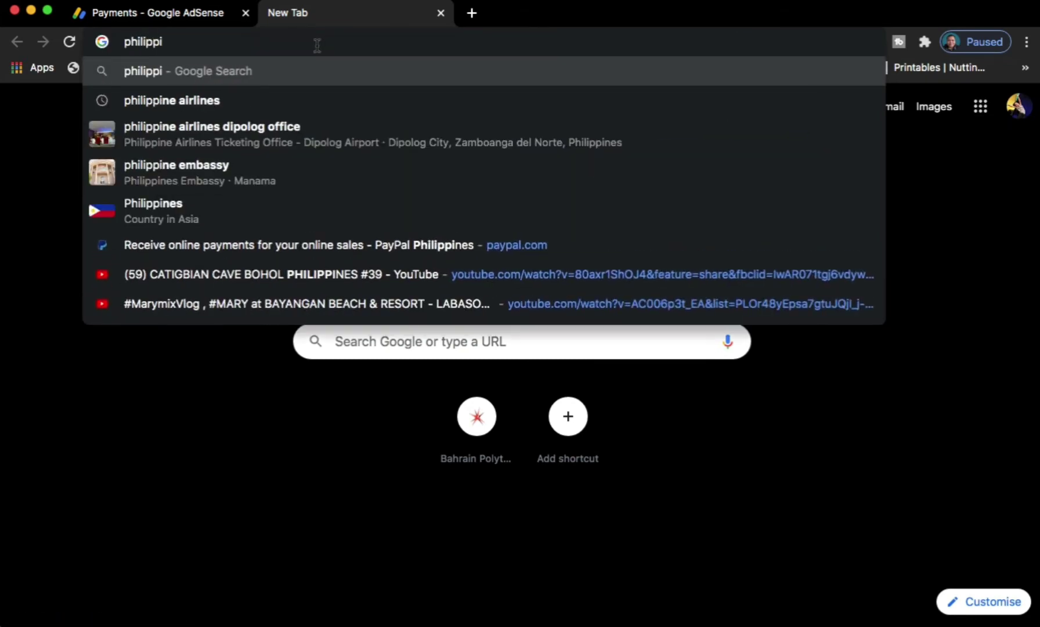
pyautogui.write('ne natio')
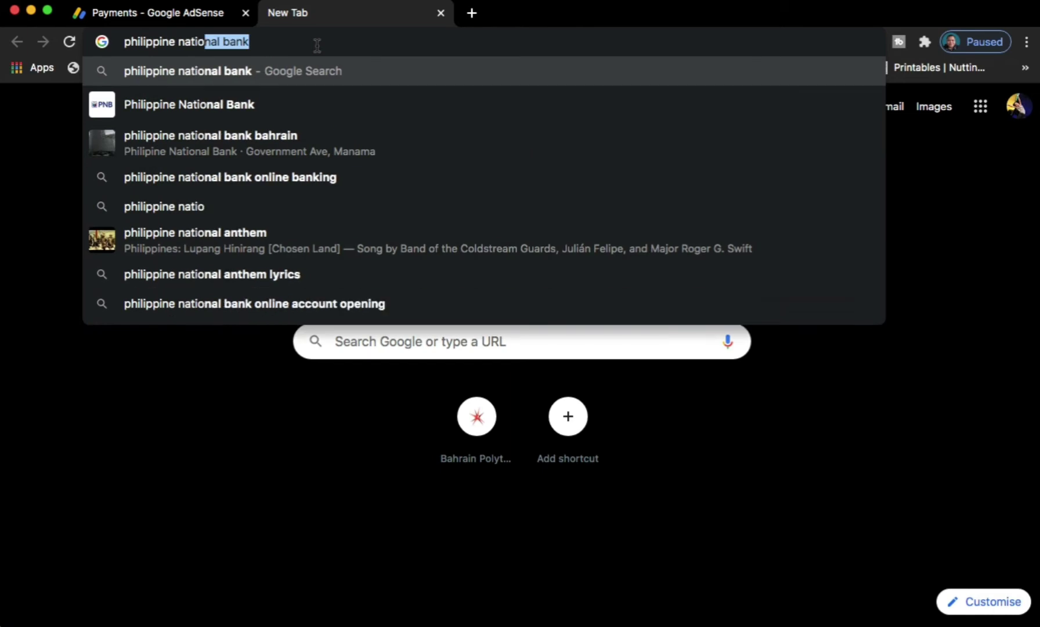
pyautogui.write('nak bac')
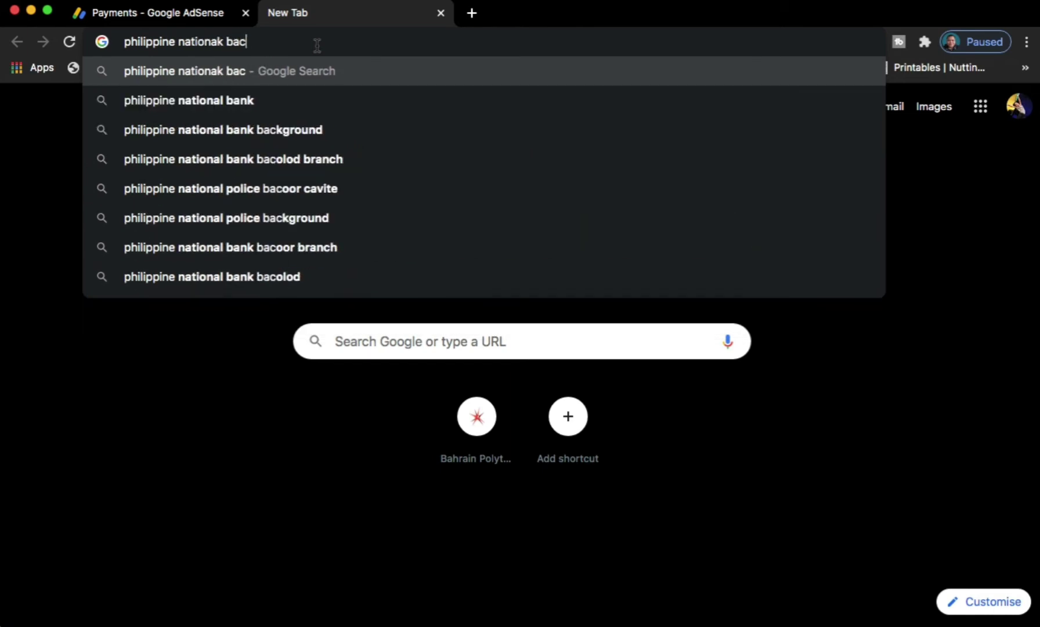
pyautogui.press('BackSpace')
pyautogui.write('n')
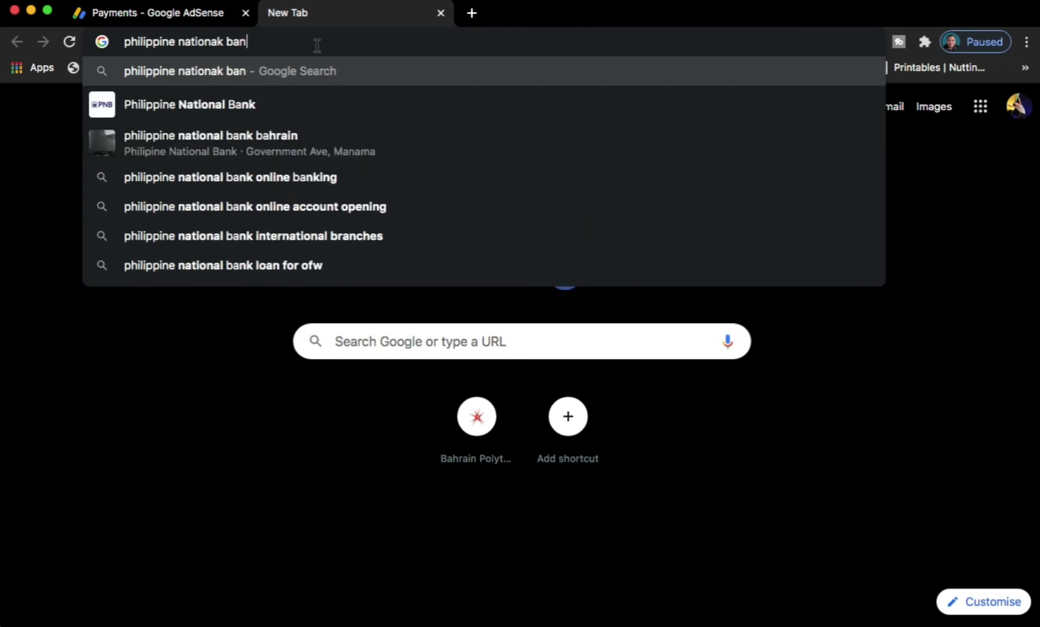
pyautogui.write('k s')
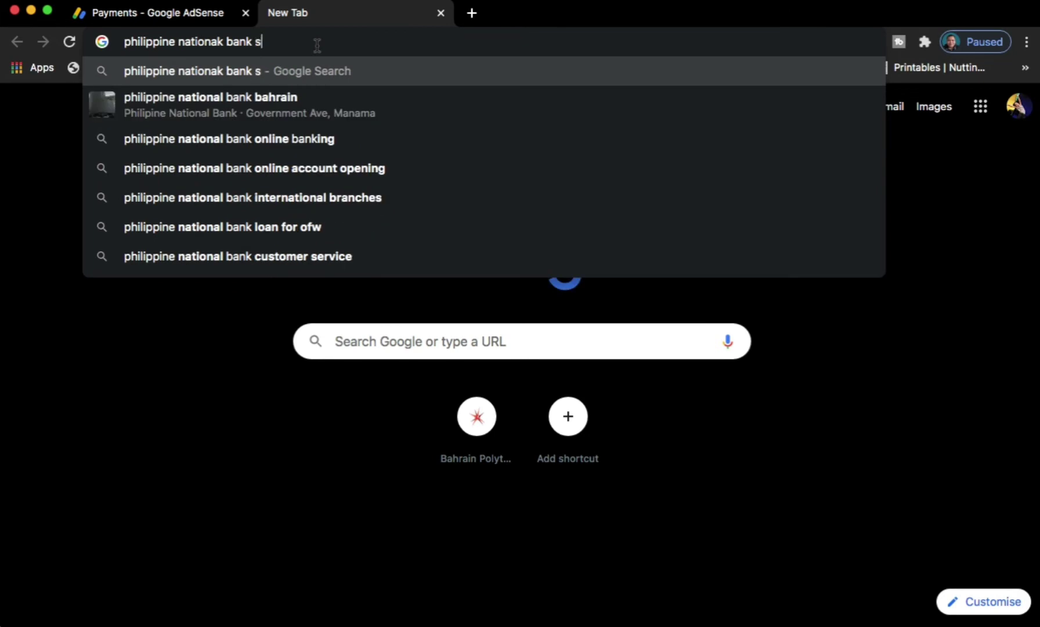
pyautogui.write('wift')
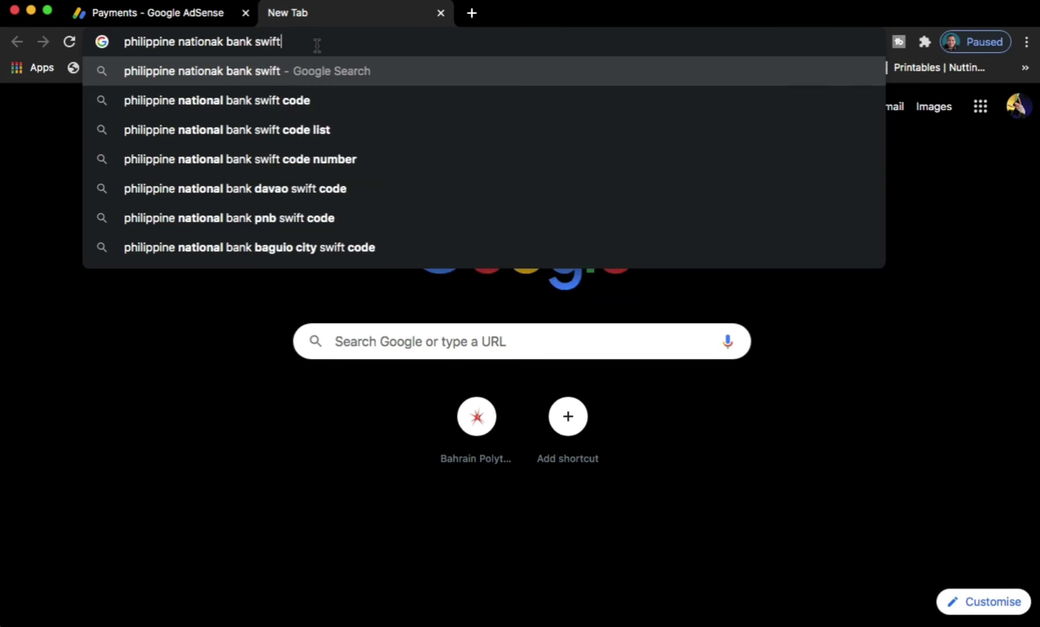
pyautogui.click(323, 108)
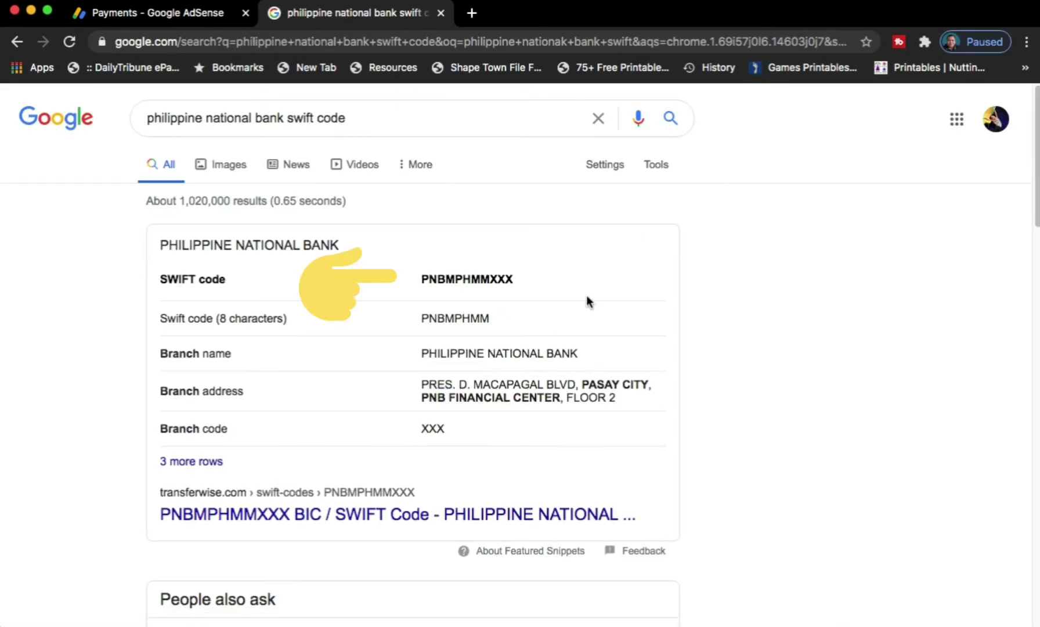
pyautogui.hotkey('ctrl', 'shift', 'Tab')
# - Paste PNBMPHMMXXX into the SWIFT BIC field and click away to clear its error
pyautogui.click(424, 433)
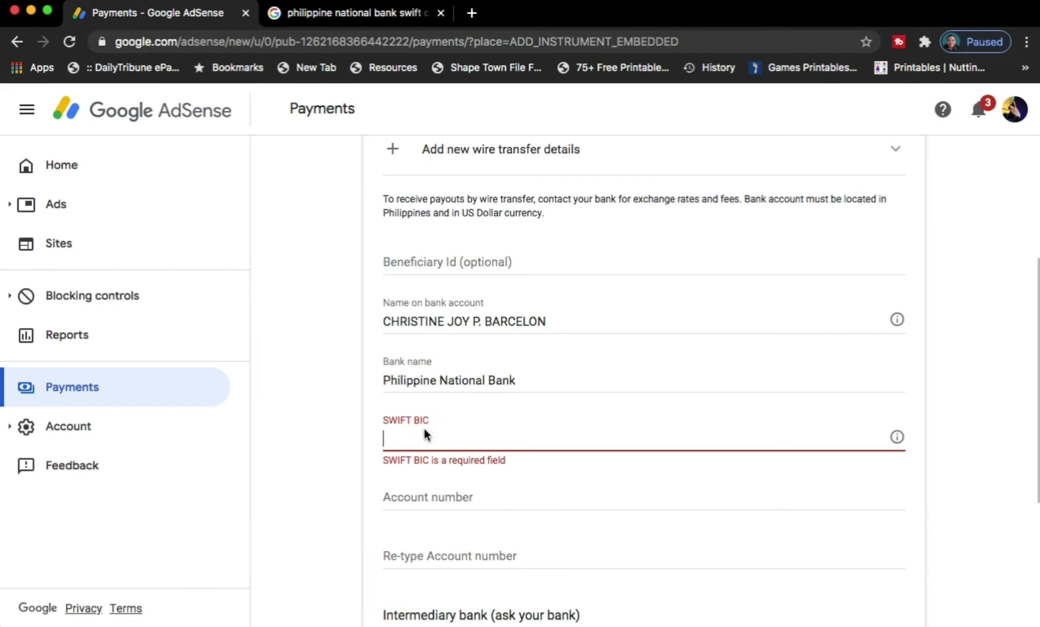
pyautogui.rightClick(425, 433)
pyautogui.click(457, 483)
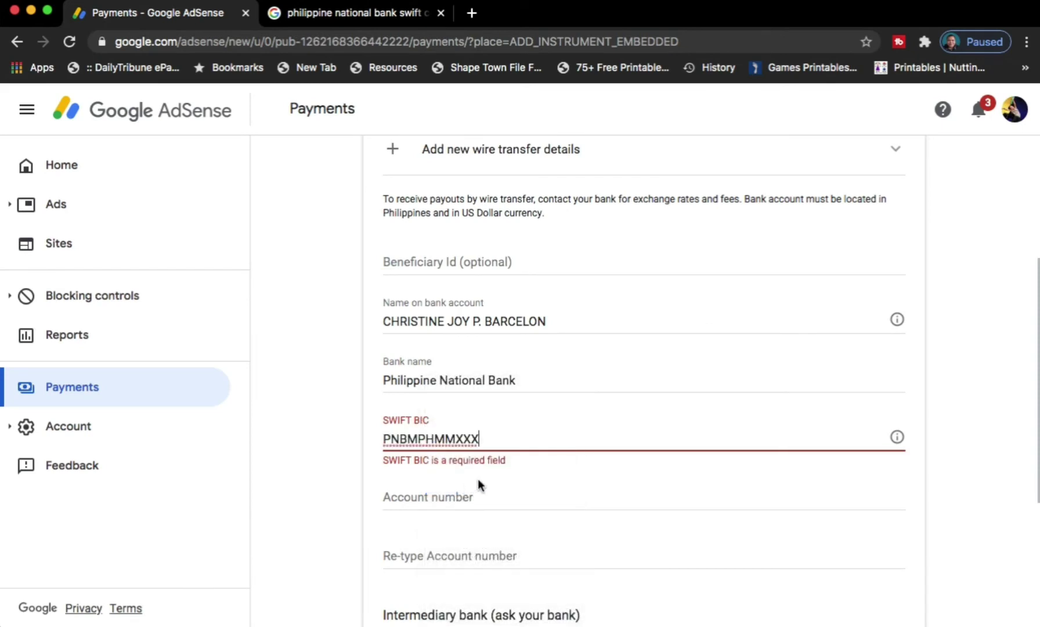
pyautogui.click(663, 374)
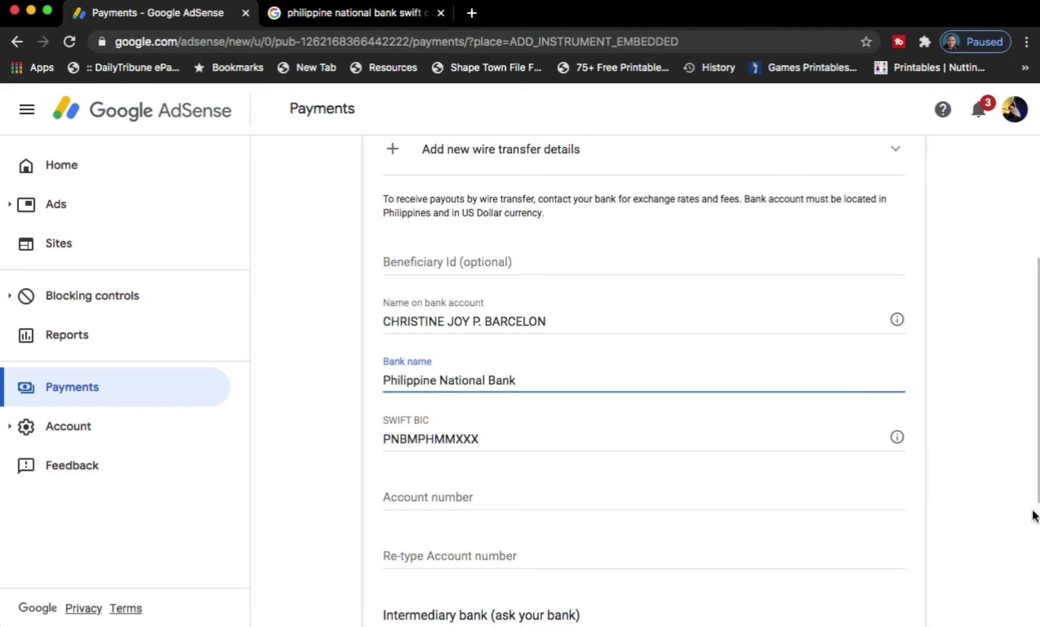
pyautogui.scroll(-3, 1030, 521)
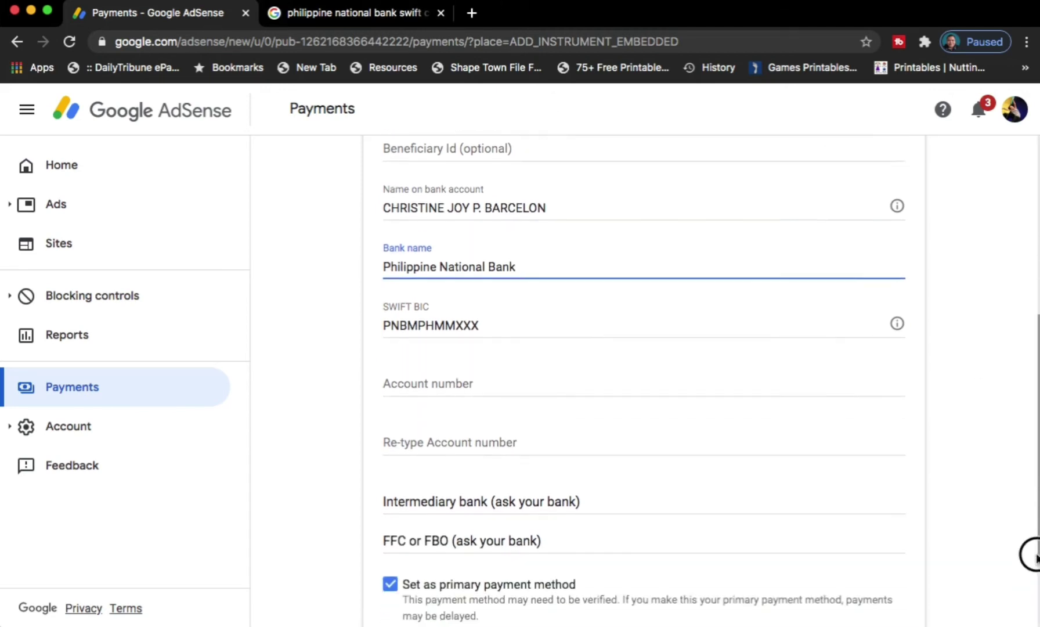
pyautogui.scroll(-3, 1030, 549)
# - Enter and re-type the bank account number, then save the wire transfer details
pyautogui.click(524, 304)
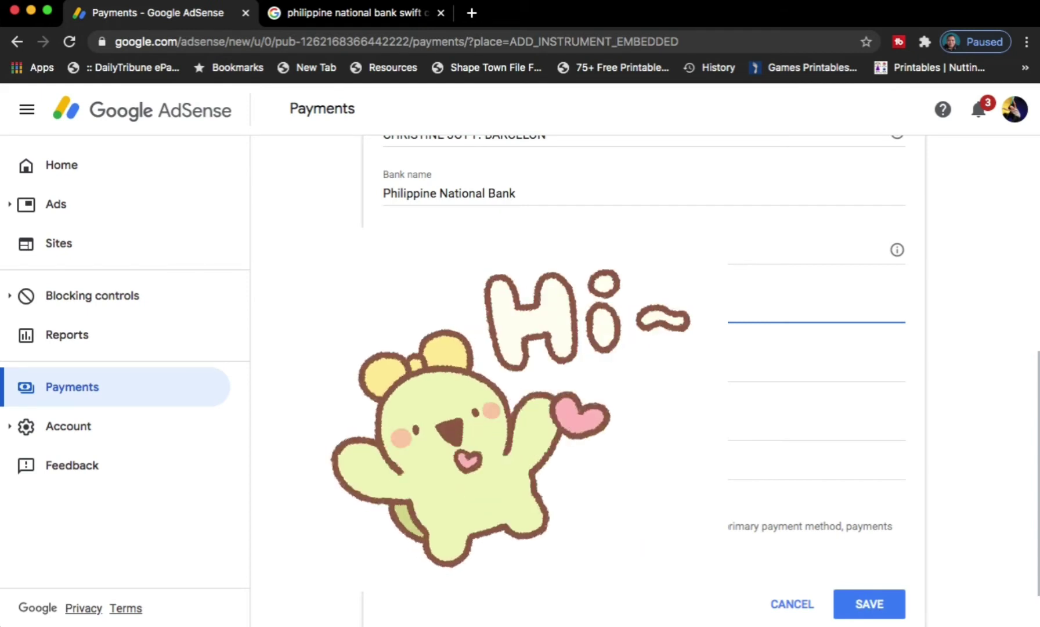
pyautogui.click(816, 365)
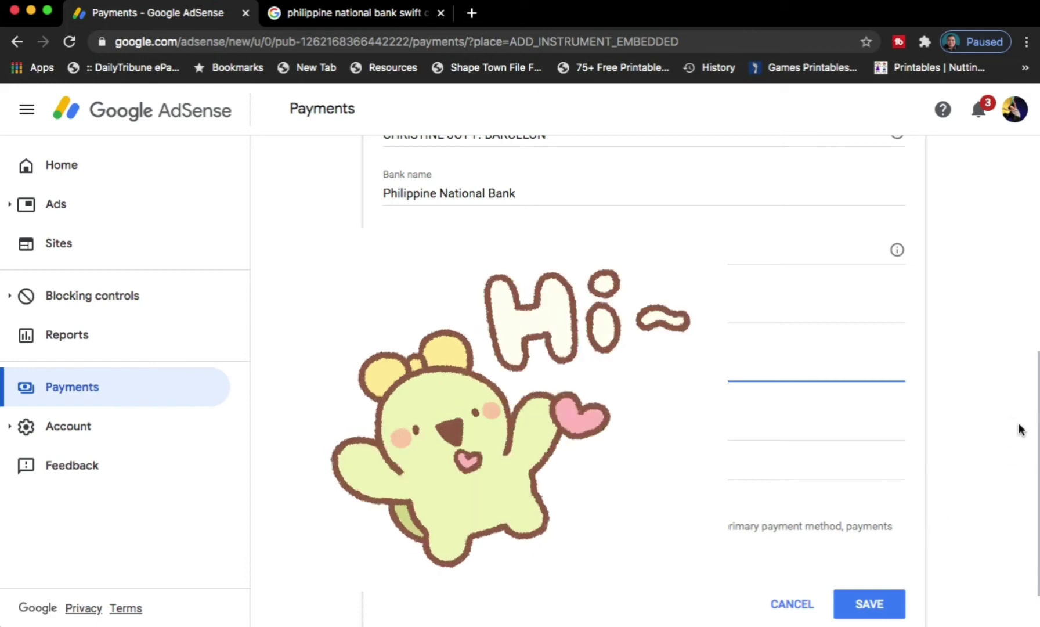
pyautogui.moveTo(1036, 447); pyautogui.dragTo(1035, 495)
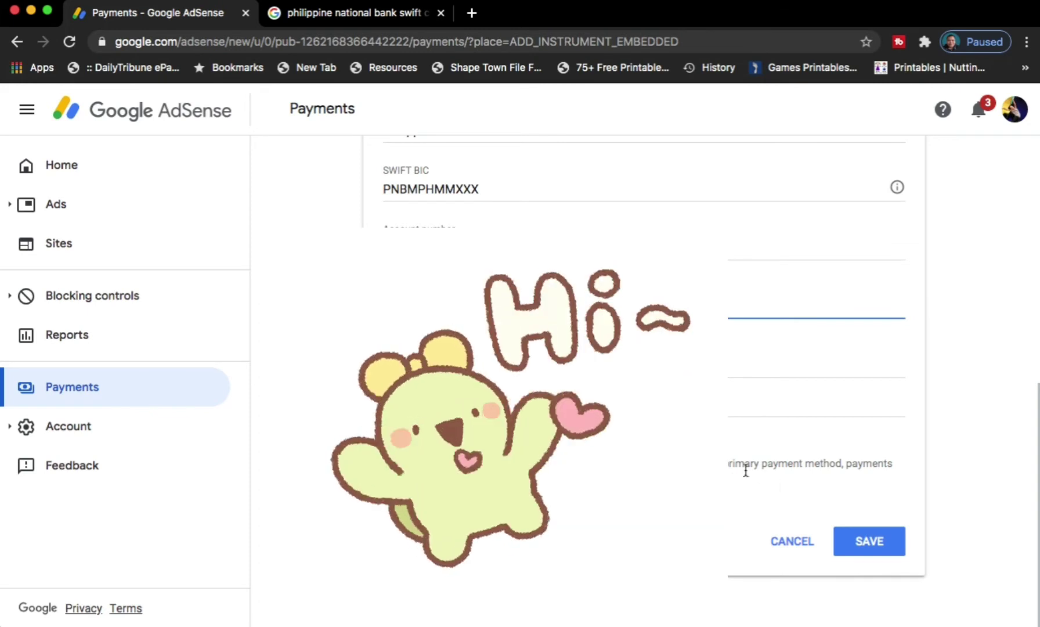
pyautogui.moveTo(1037, 452); pyautogui.dragTo(1019, 468)
pyautogui.click(872, 548)
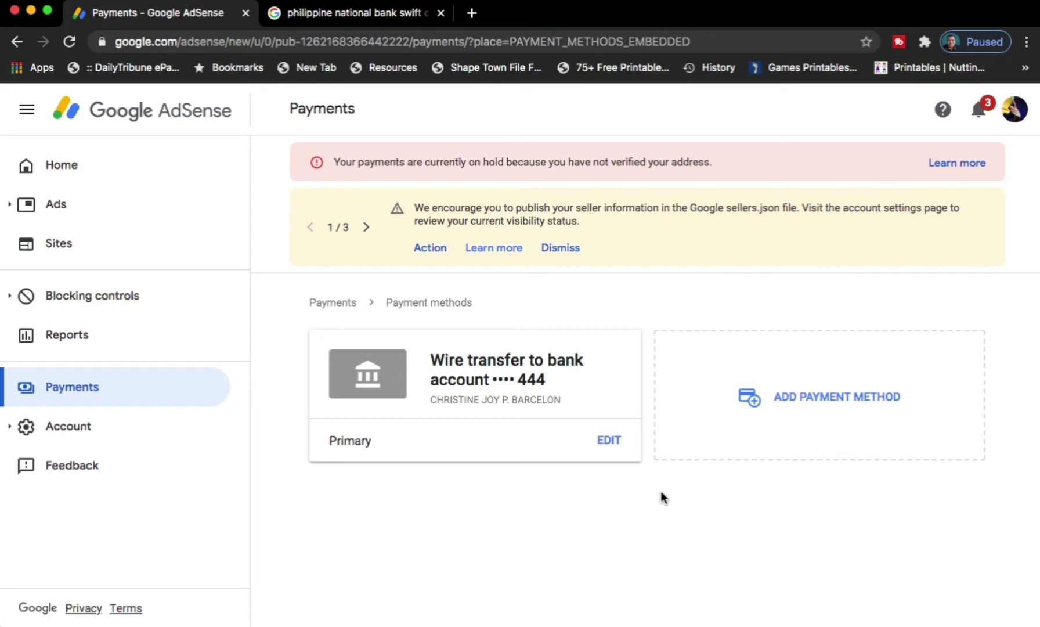
# - Click ADD PAYMENT METHOD on the Payment methods page
pyautogui.click(832, 406)
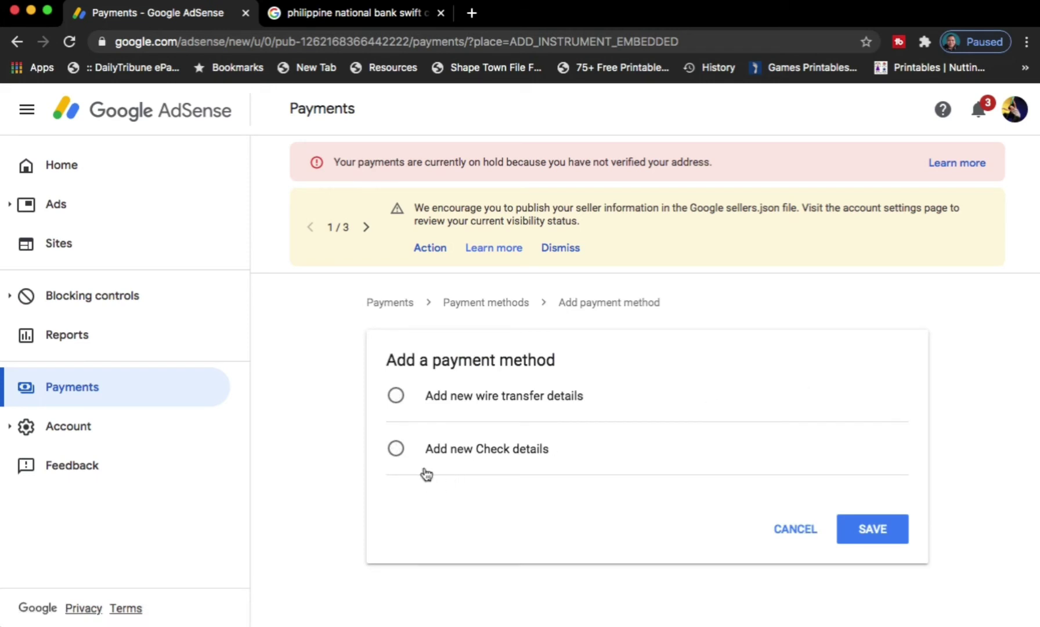
# - Select 'Add new Check details', review the prefilled Philippine address, then return to Payments
pyautogui.click(396, 450)
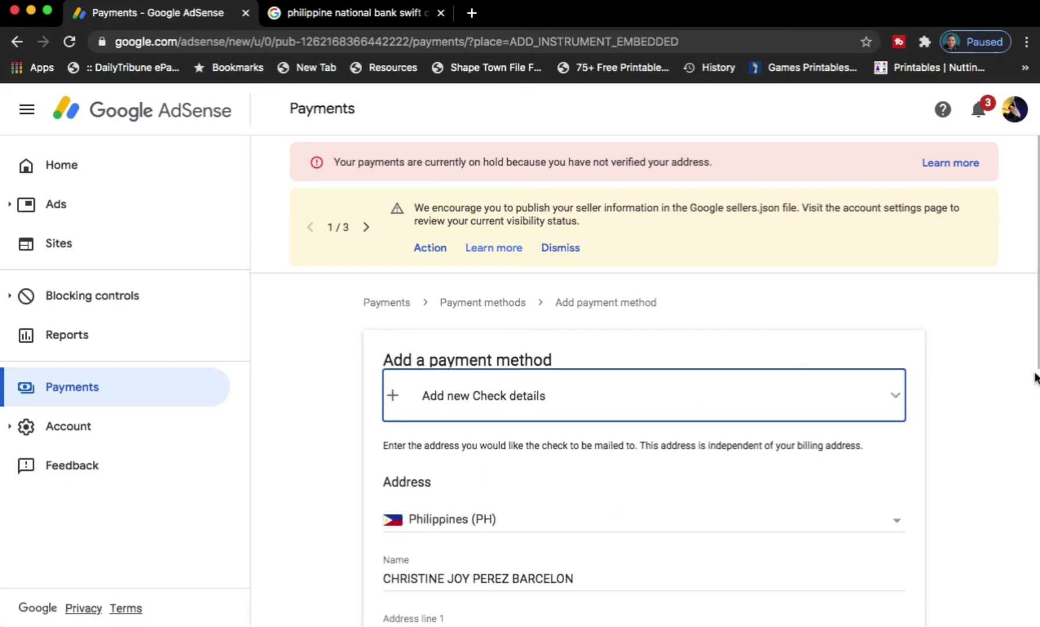
pyautogui.scroll(-4, 1031, 364)
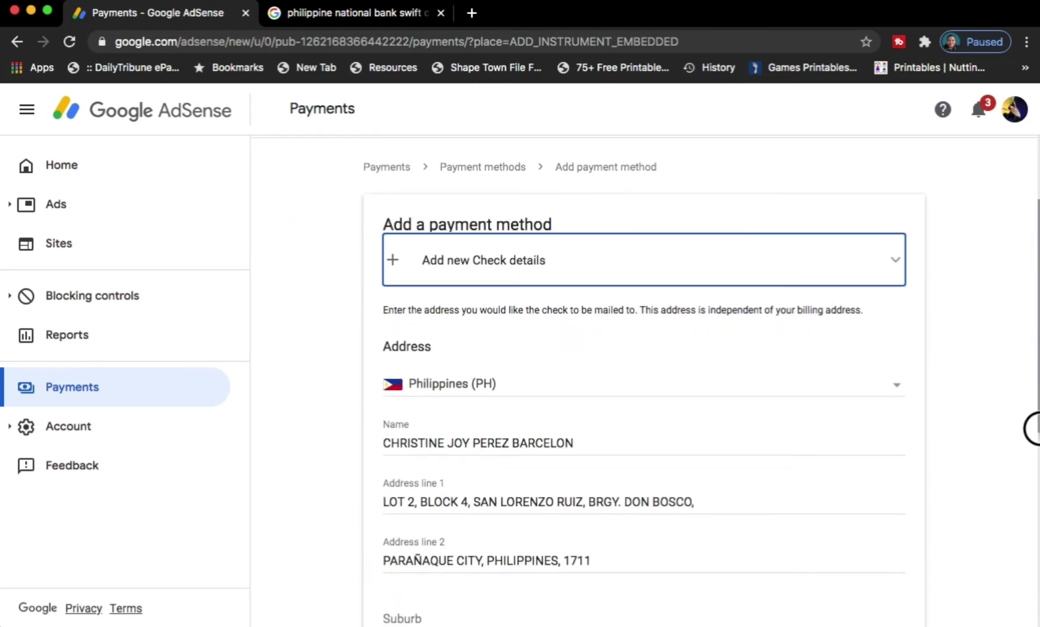
pyautogui.moveTo(1031, 463); pyautogui.dragTo(1033, 332)
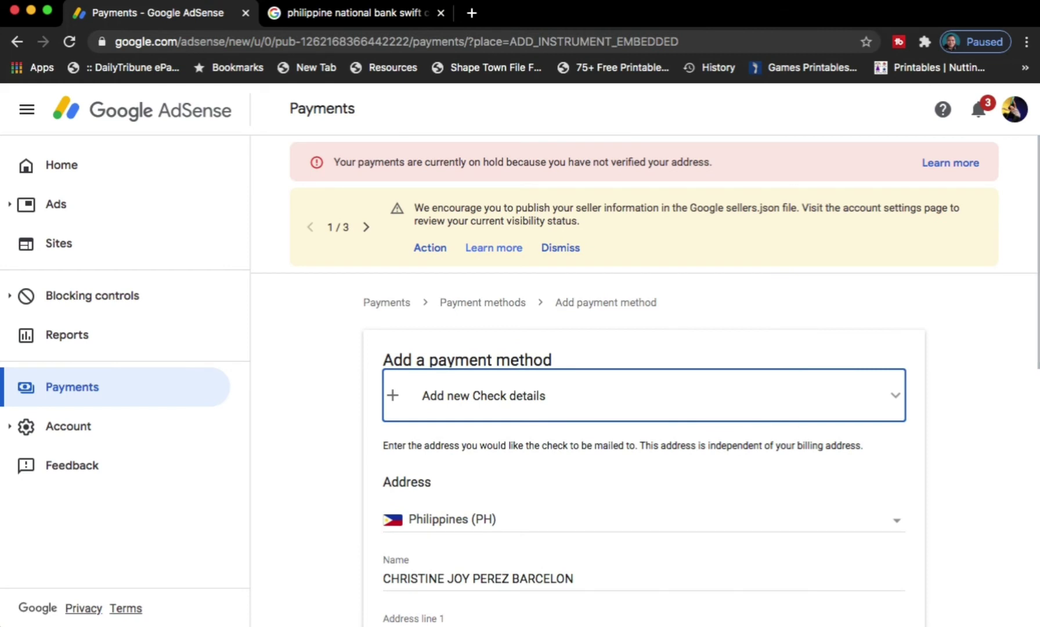
pyautogui.click(129, 390)
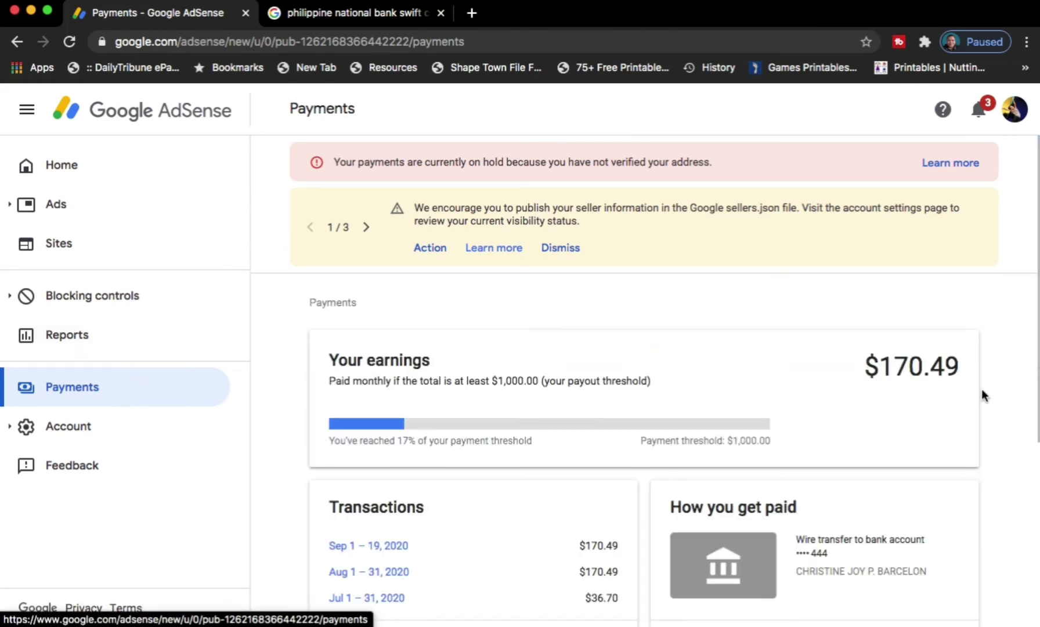
# - Open MANAGE PAYMENT METHODS and edit the Philippine National Bank wire transfer card
pyautogui.scroll(-3, 899, 467)
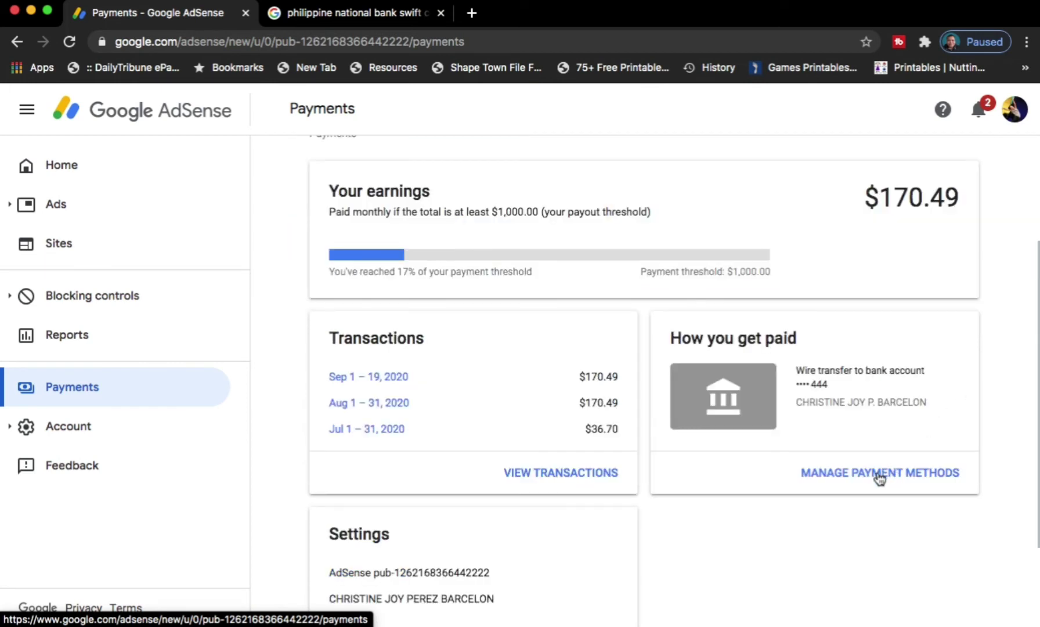
pyautogui.click(879, 474)
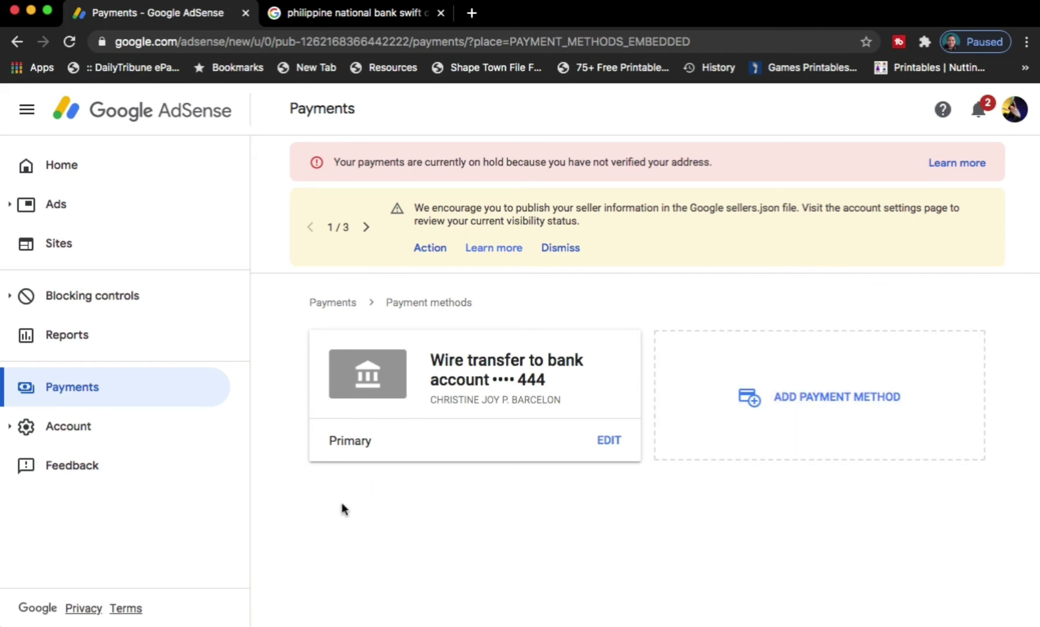
pyautogui.click(609, 441)
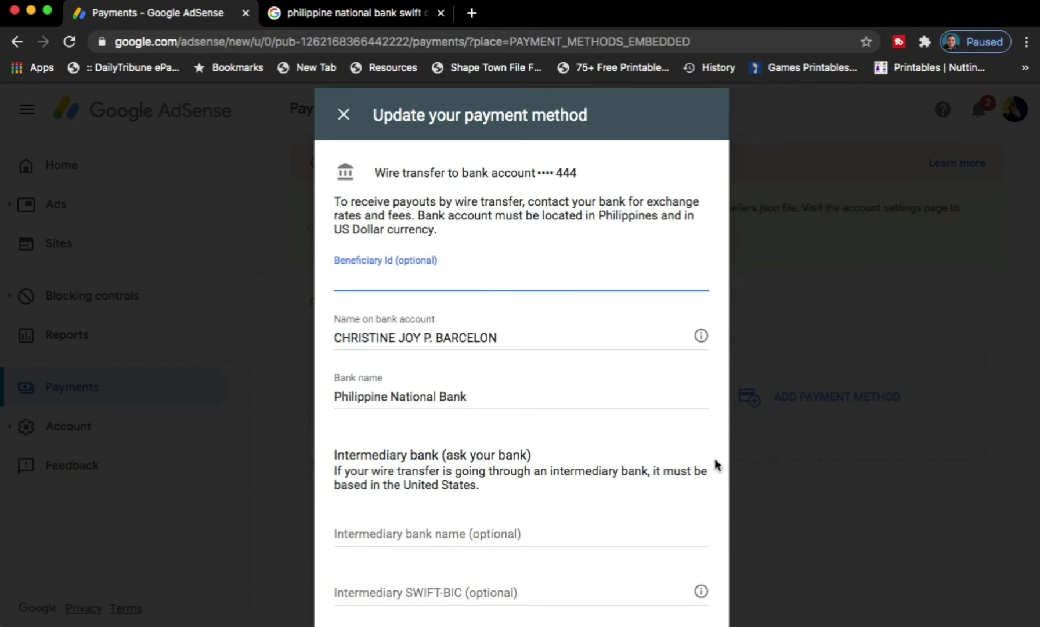
pyautogui.click(344, 126)
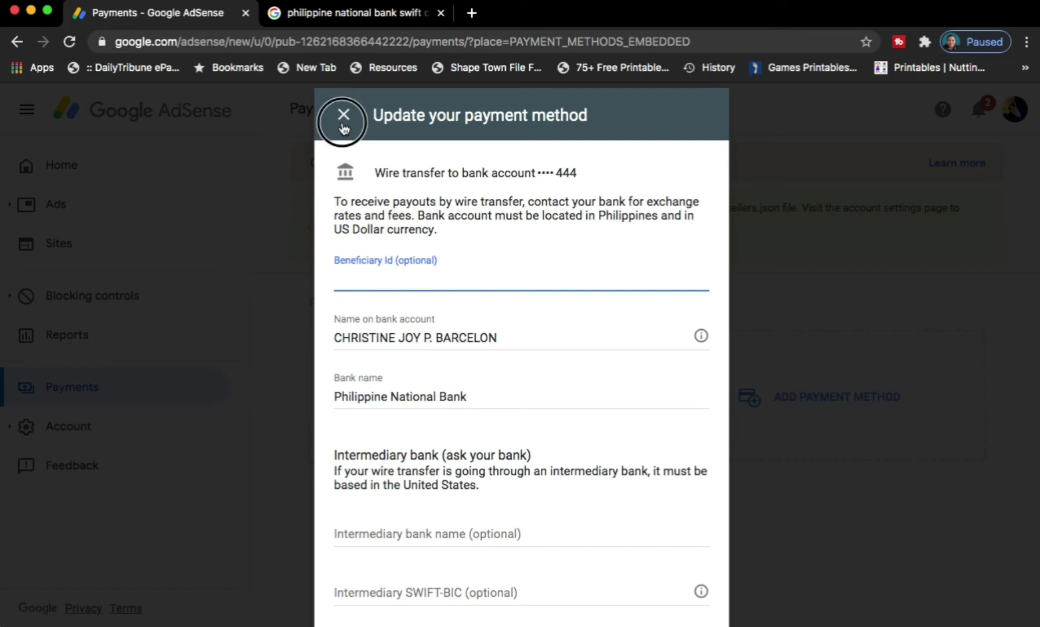